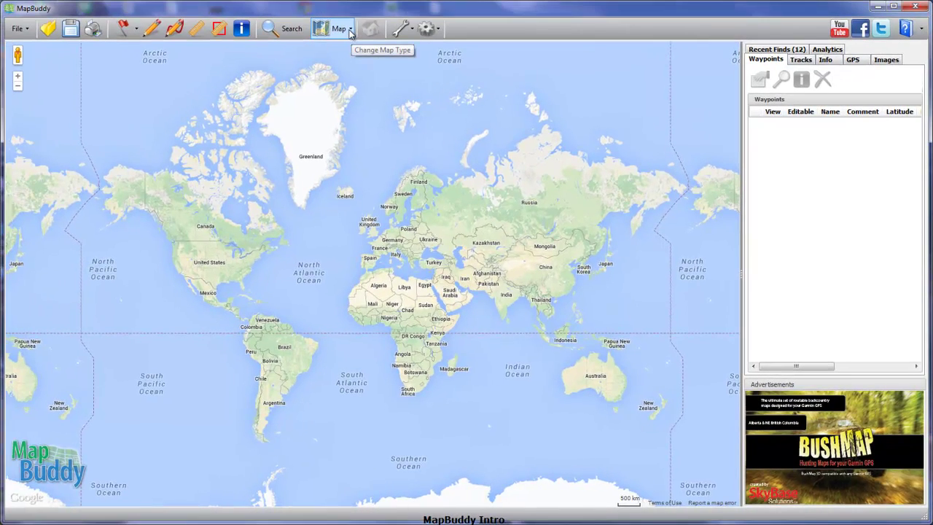
View the available map types, and show the GPS settings for sending and receiving data
click(349, 32)
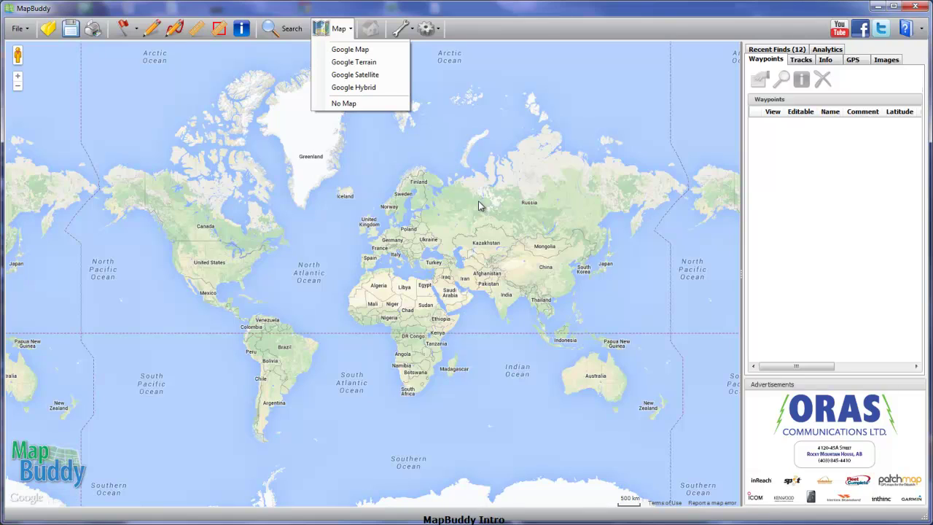
click(128, 35)
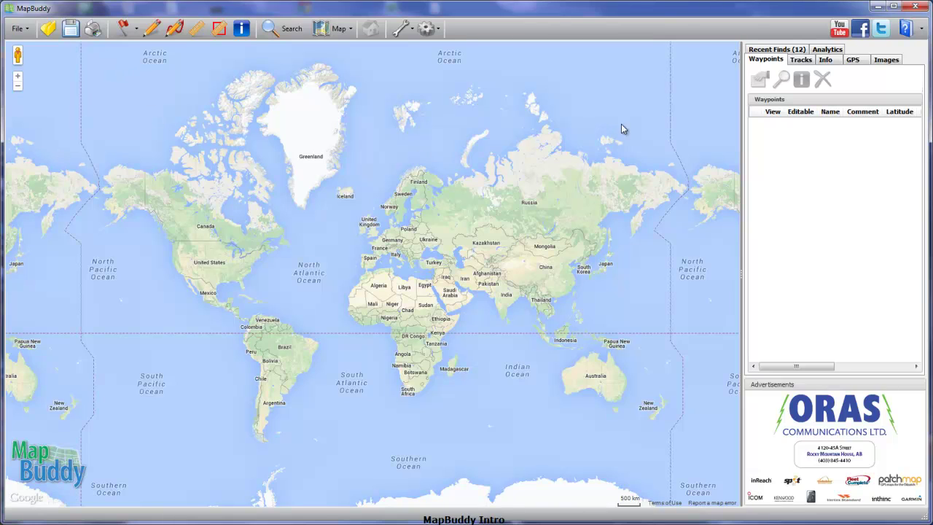
click(855, 61)
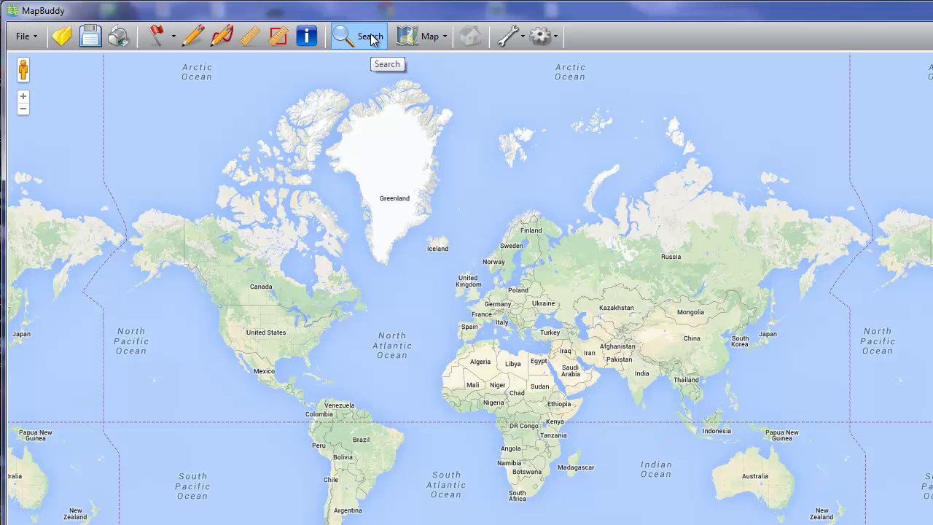
Open the Search dialog and examine its address fields and the coordinate input formats, including Degrees Minutes Seconds and UTM
click(370, 37)
drag(213, 81, 475, 162)
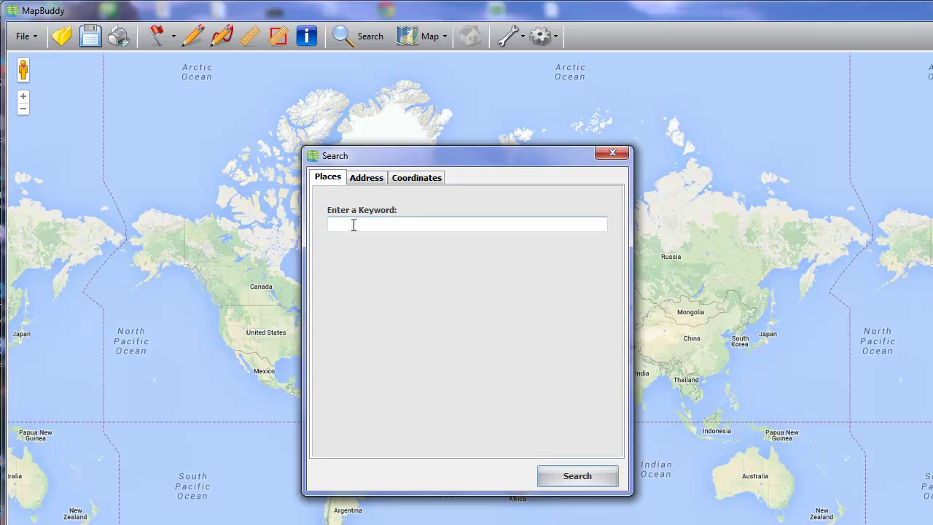
click(365, 182)
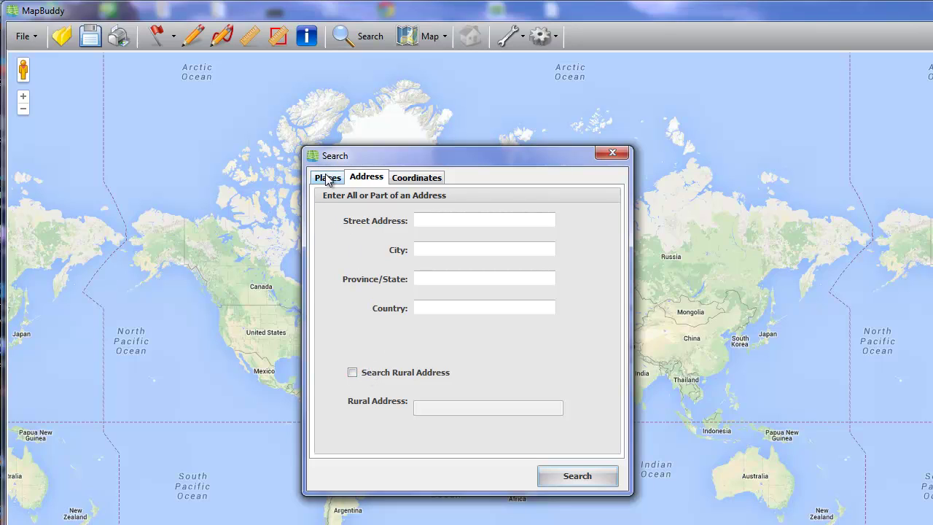
click(436, 180)
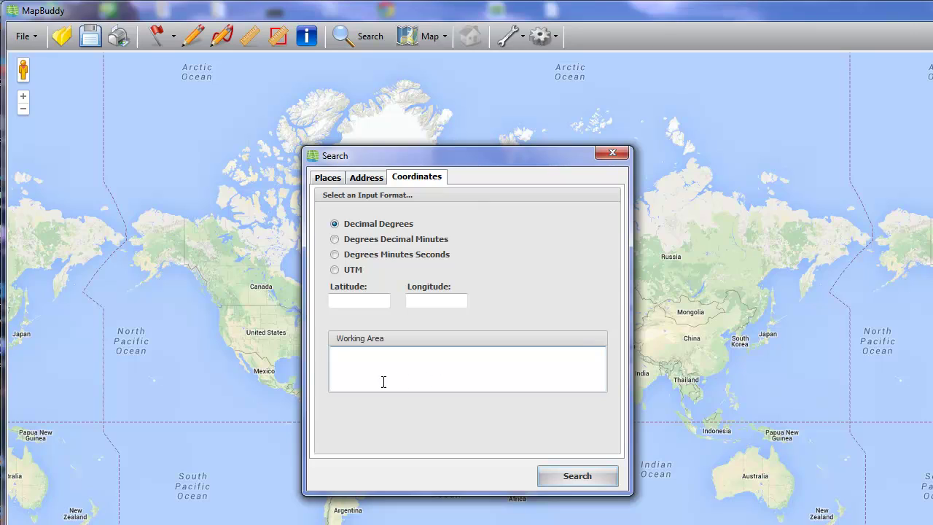
click(335, 239)
click(335, 255)
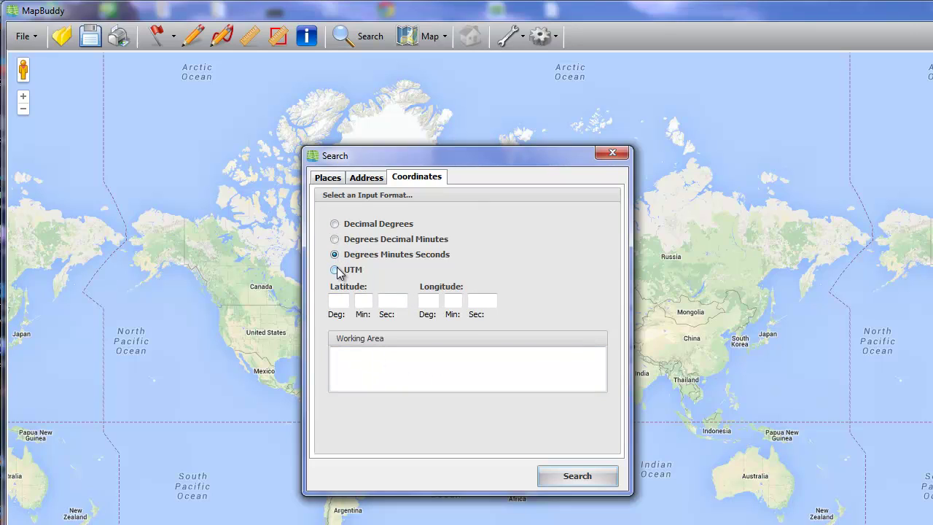
click(335, 270)
click(335, 254)
Search places for "Grande Prairie AB" and show the Grande Prairie result on the map, moving the results window aside
click(322, 180)
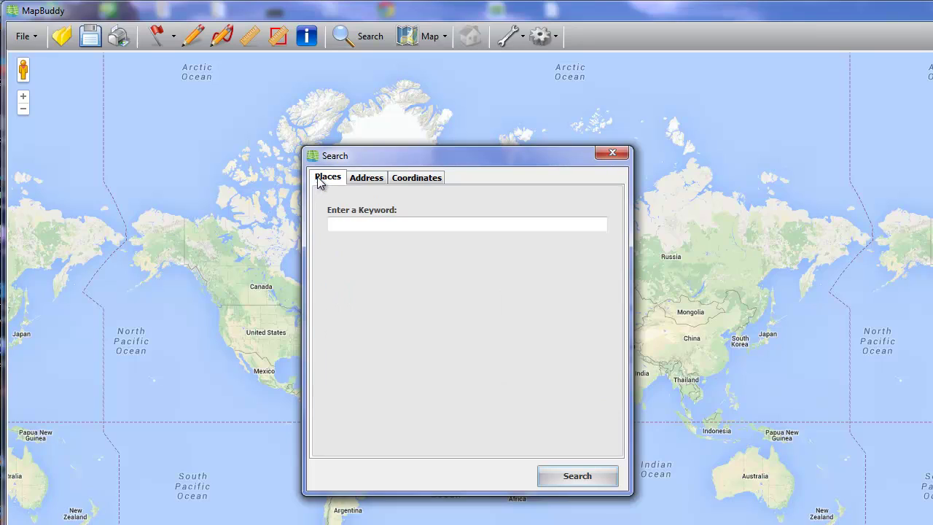
click(353, 226)
text(Grande P)
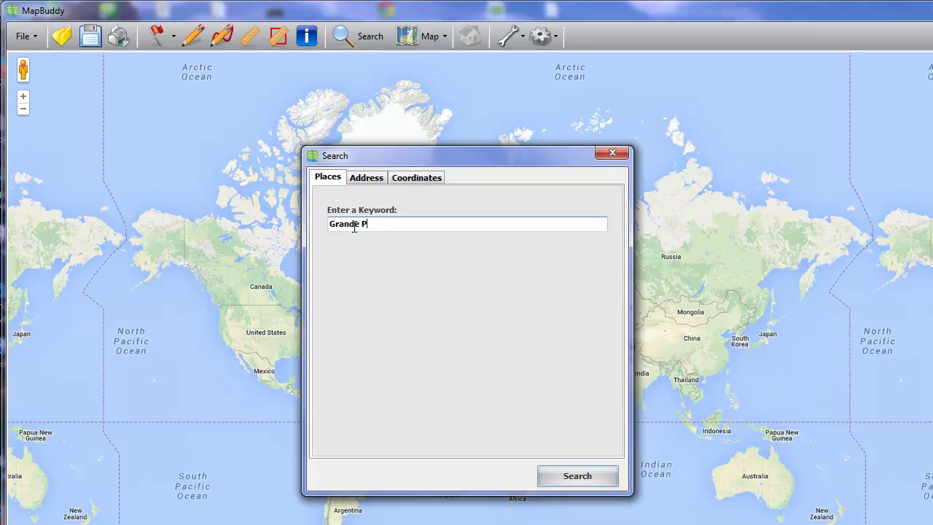
text(rairie AB)
click(588, 481)
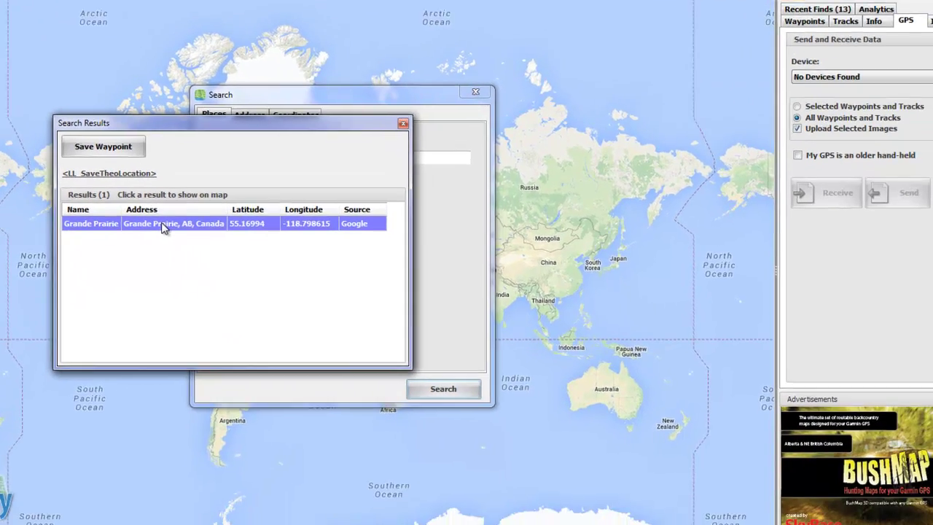
click(274, 295)
drag(275, 117, 756, 139)
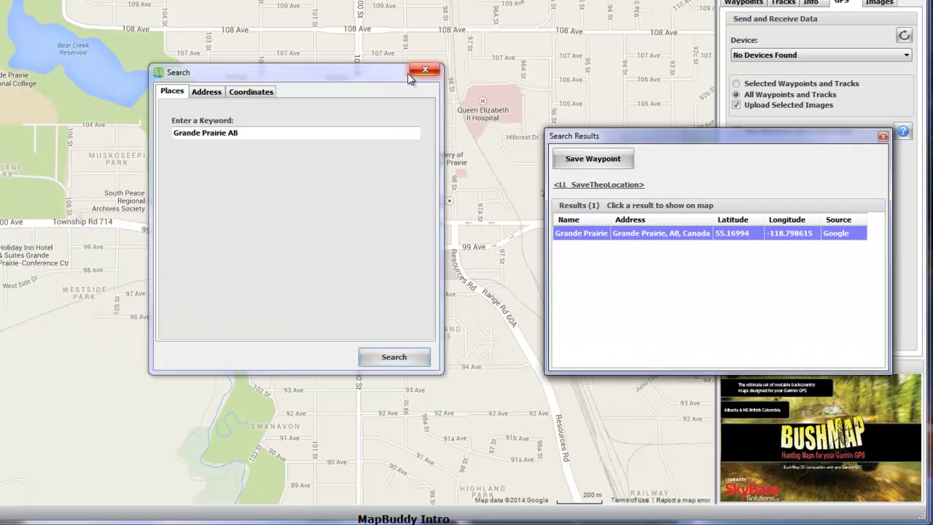
Search places for "SkyBase" and widen the results window to show all its columns
drag(407, 73, 397, 109)
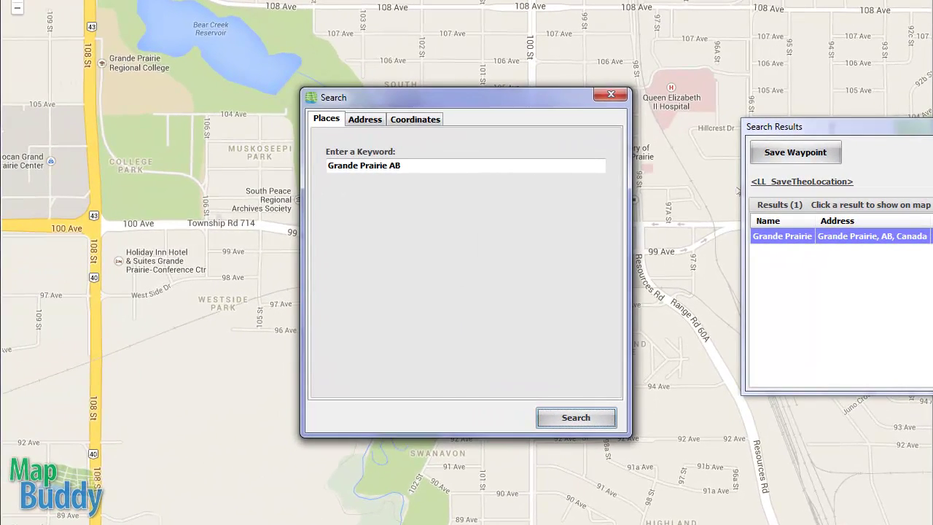
click(587, 201)
drag(412, 163, 295, 169)
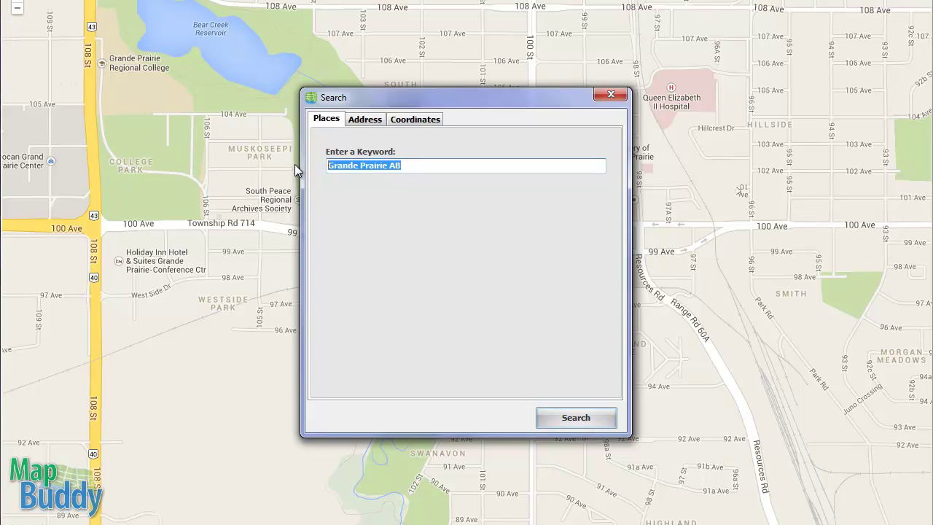
text(SkyBase)
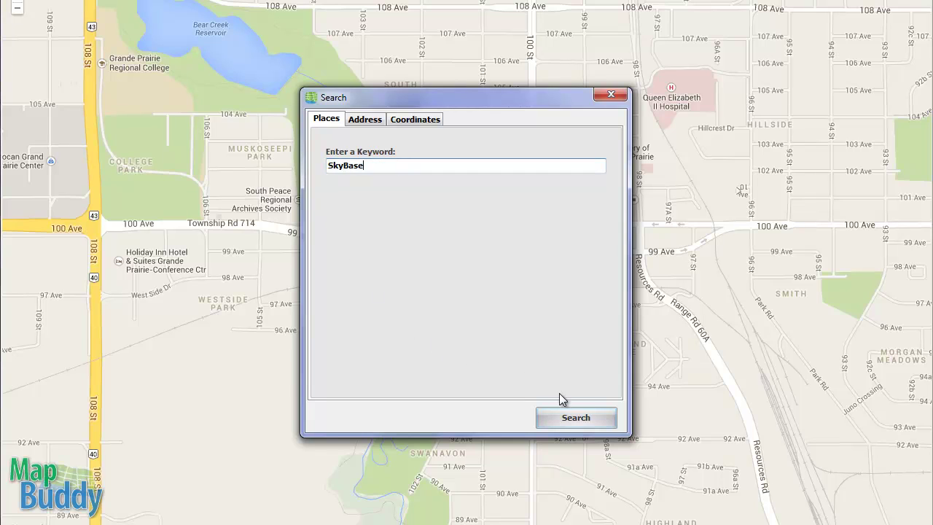
click(563, 421)
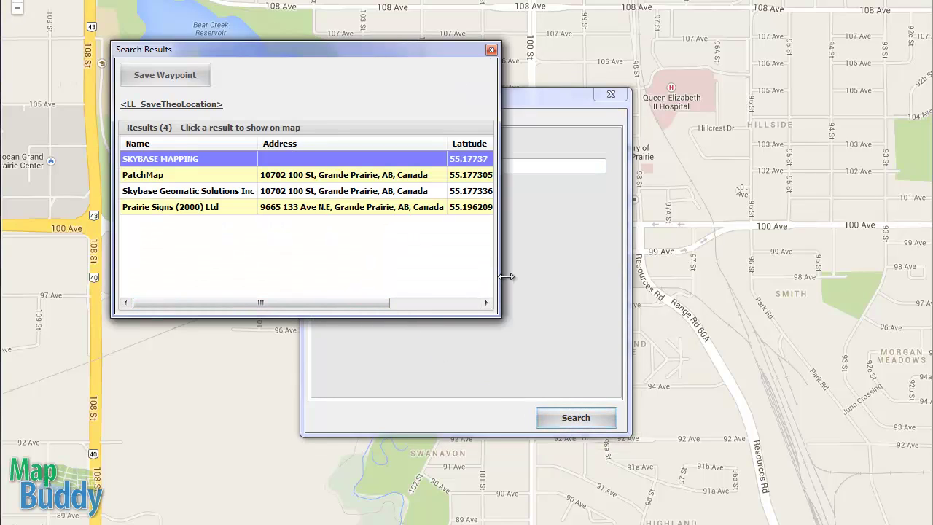
drag(496, 278, 680, 248)
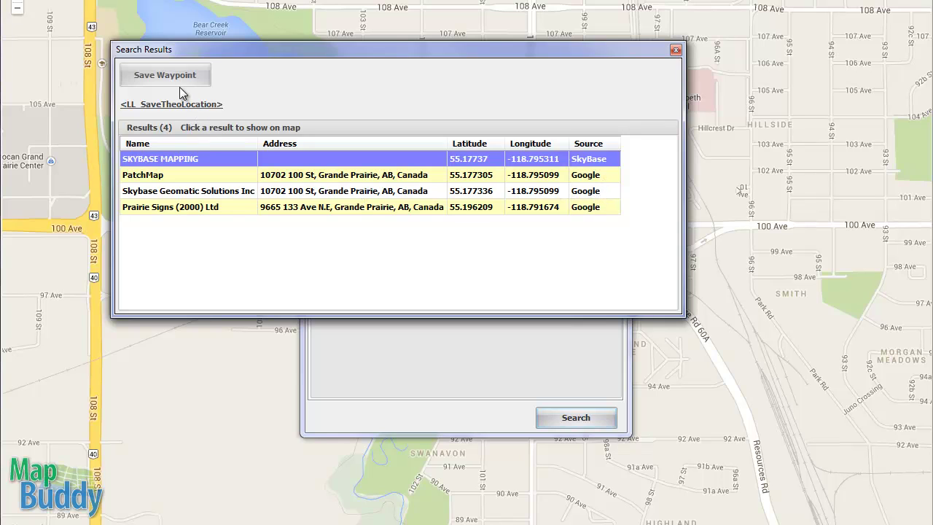
Show the SKYBASE MAPPING result on the map, then close the results window and the Search dialog
drag(279, 64, 912, 189)
drag(490, 109, 164, 144)
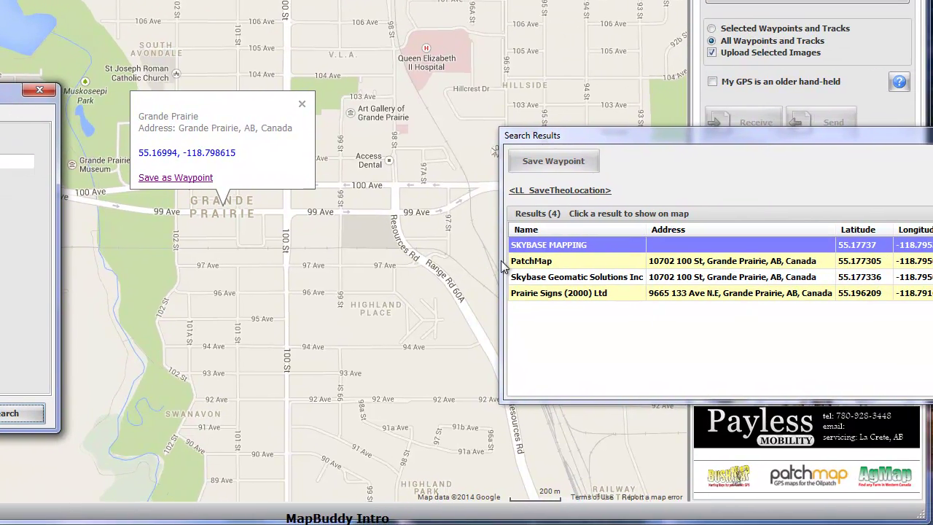
click(529, 245)
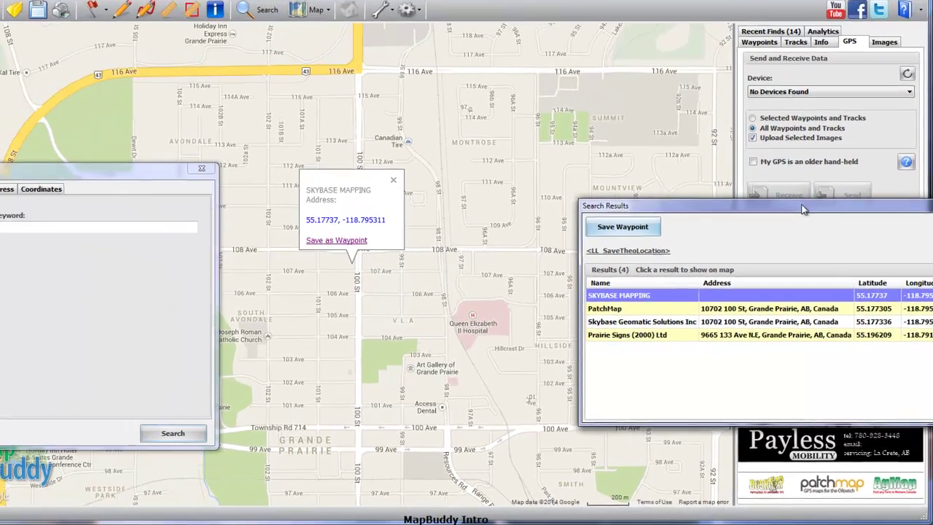
drag(801, 209, 663, 231)
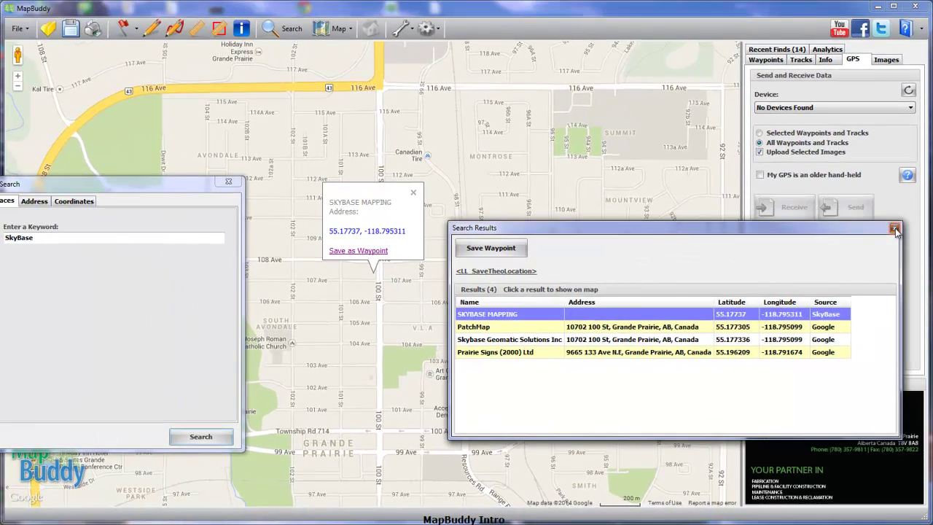
click(894, 229)
click(228, 182)
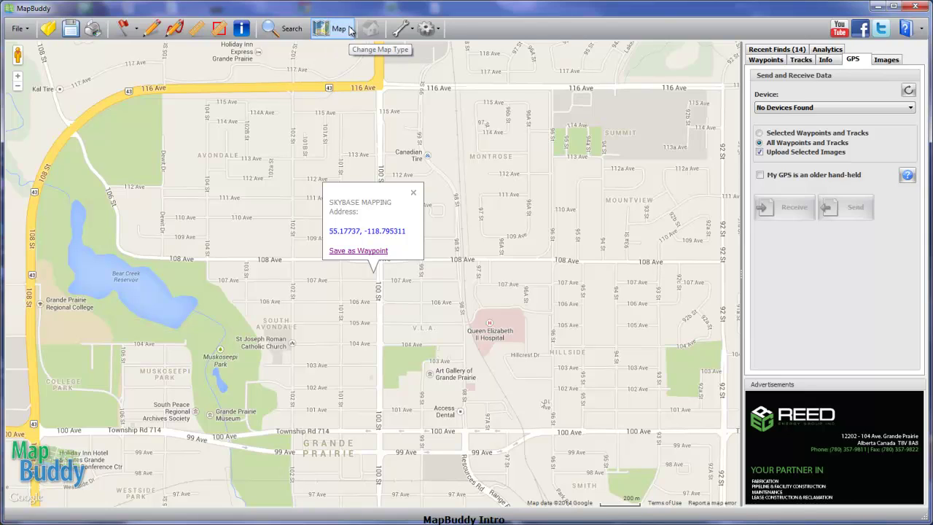
Look over the map extensions that can be activated in the Extension Manager, then close it
click(436, 29)
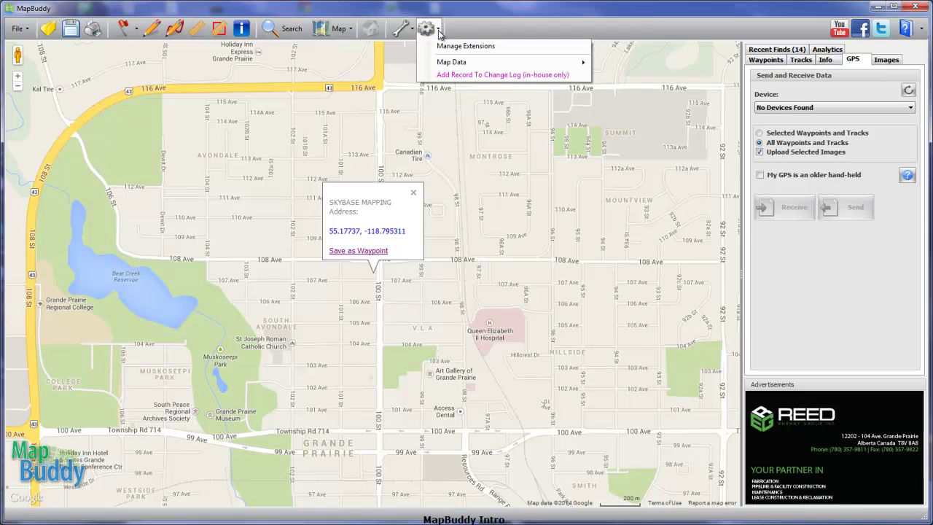
click(475, 49)
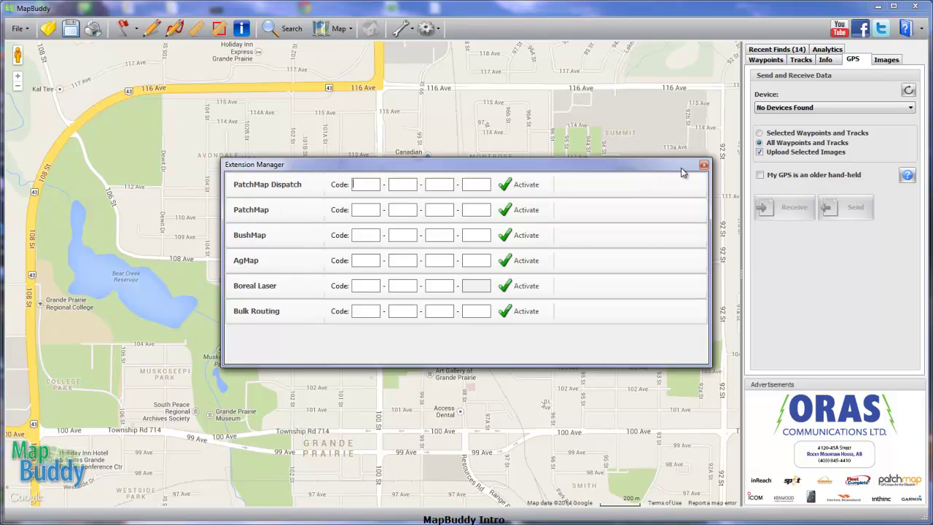
click(703, 166)
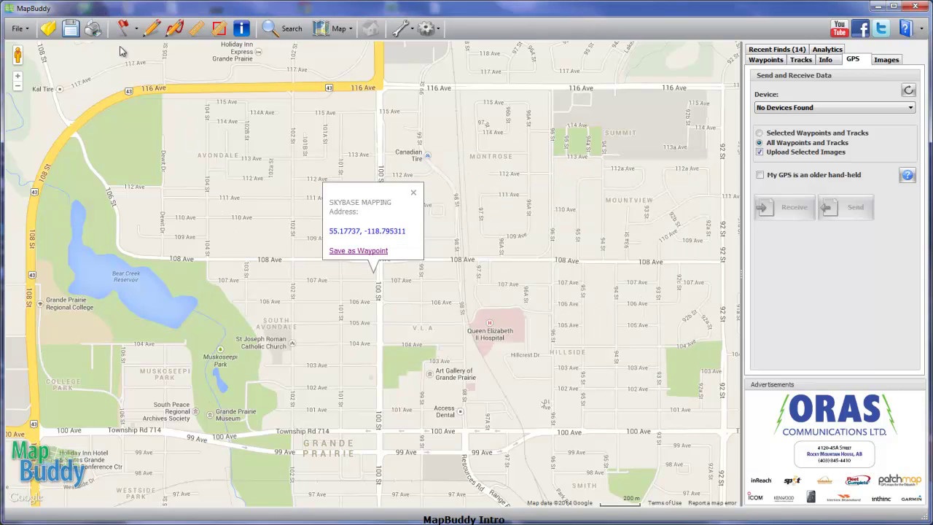
Look through the file commands, including the formats available for import and export
click(28, 31)
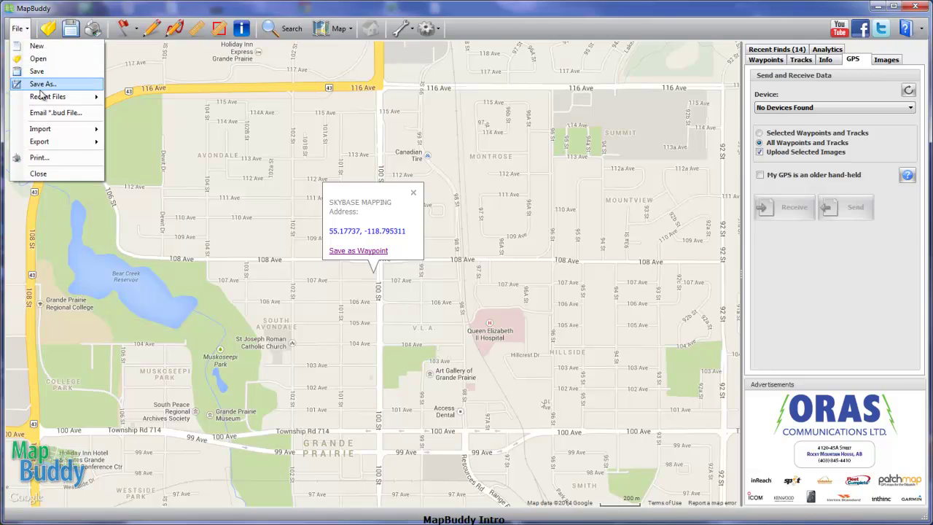
mouse_move(42, 102)
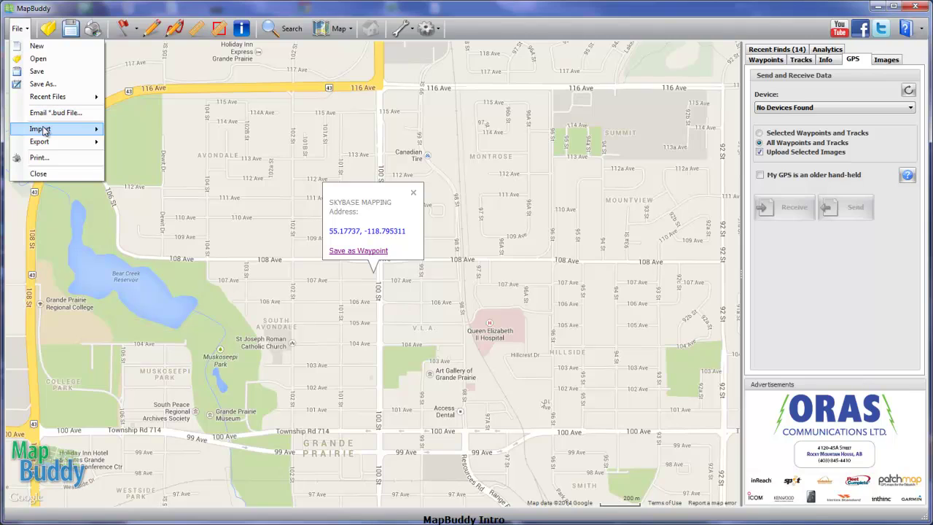
mouse_move(45, 130)
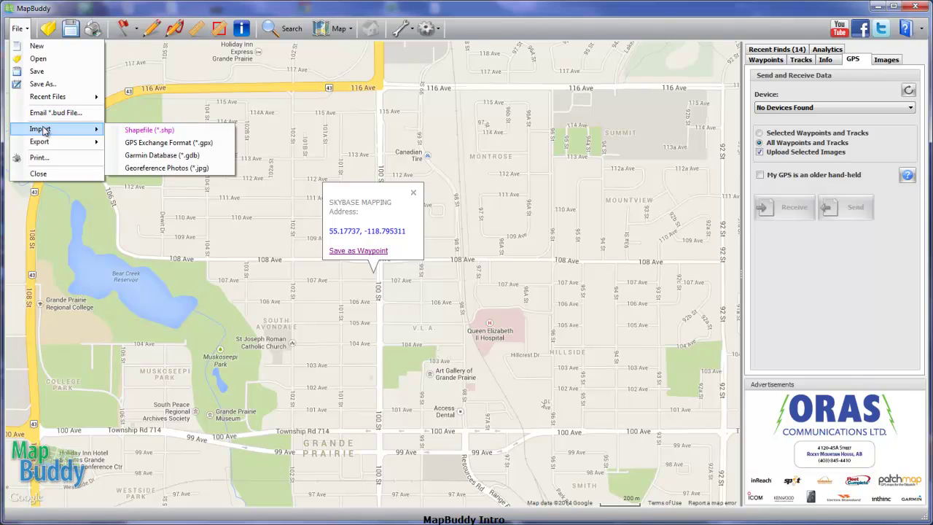
mouse_move(40, 148)
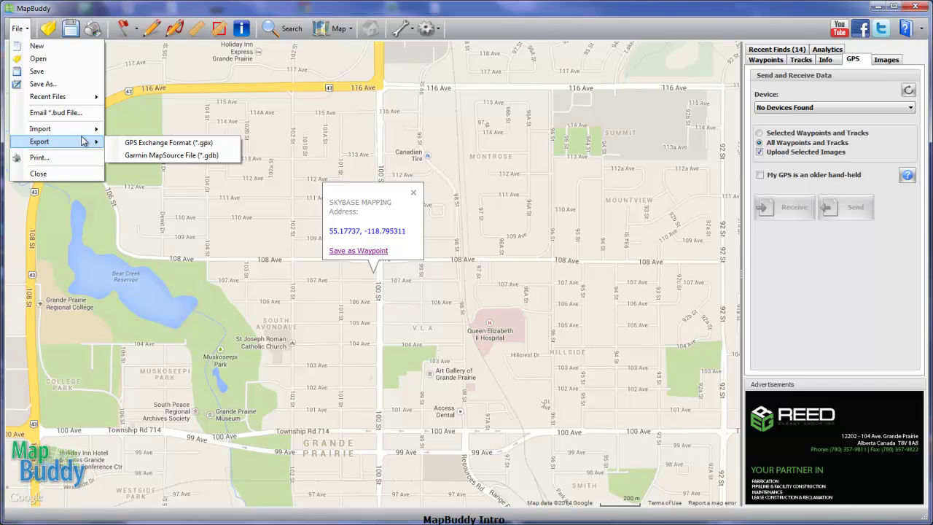
mouse_move(102, 131)
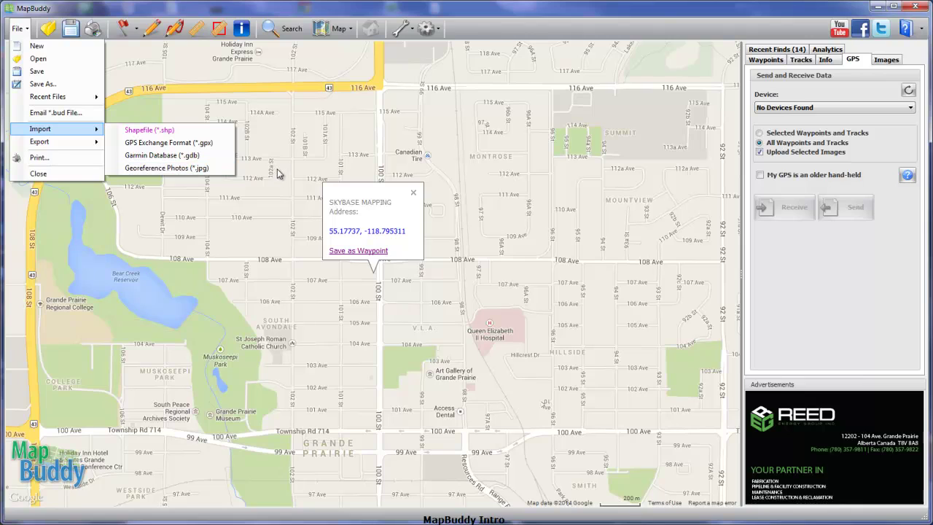